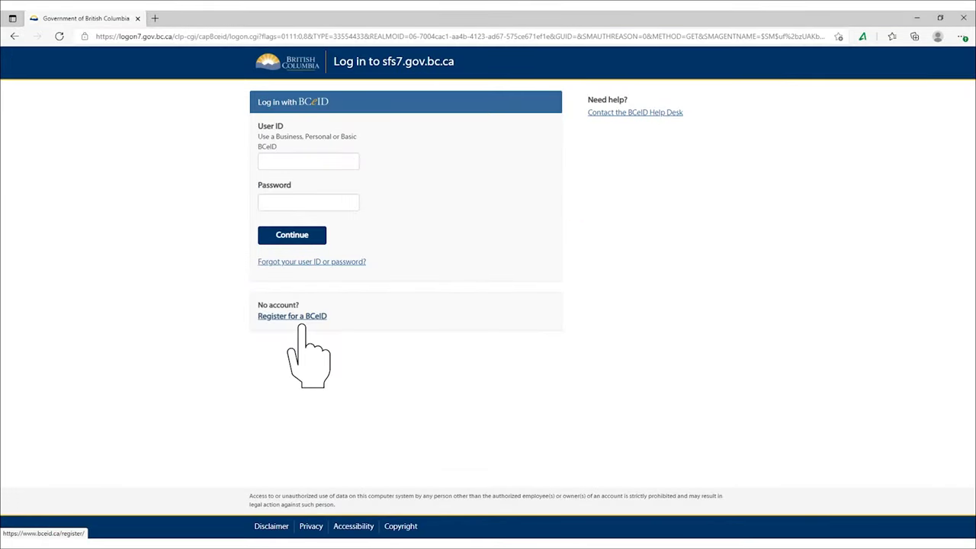
# Begin registering a new Basic BCeID account from the BCeID login page.
pyautogui.click(302, 324)
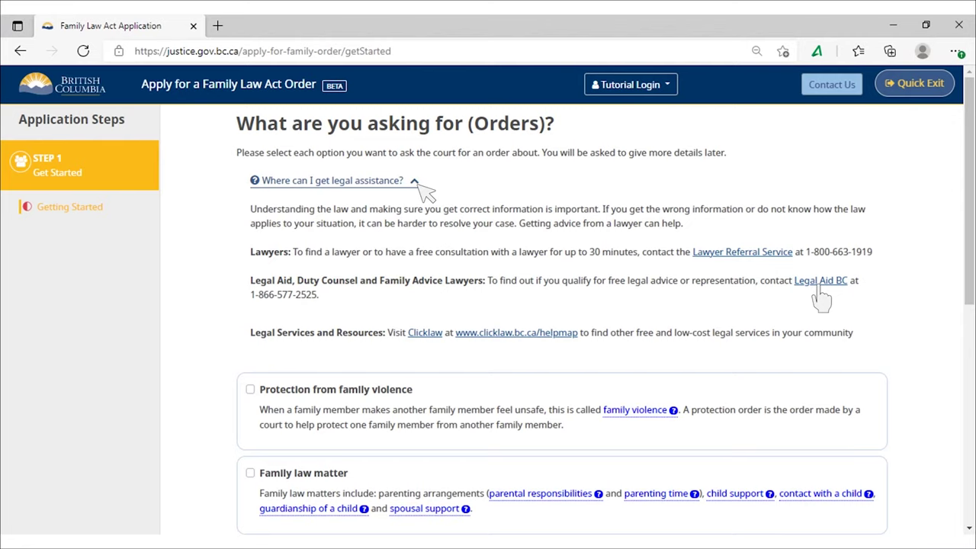
# View Legal Aid BC's page on applying for legal aid, then return to the Orders page.
pyautogui.click(820, 283)
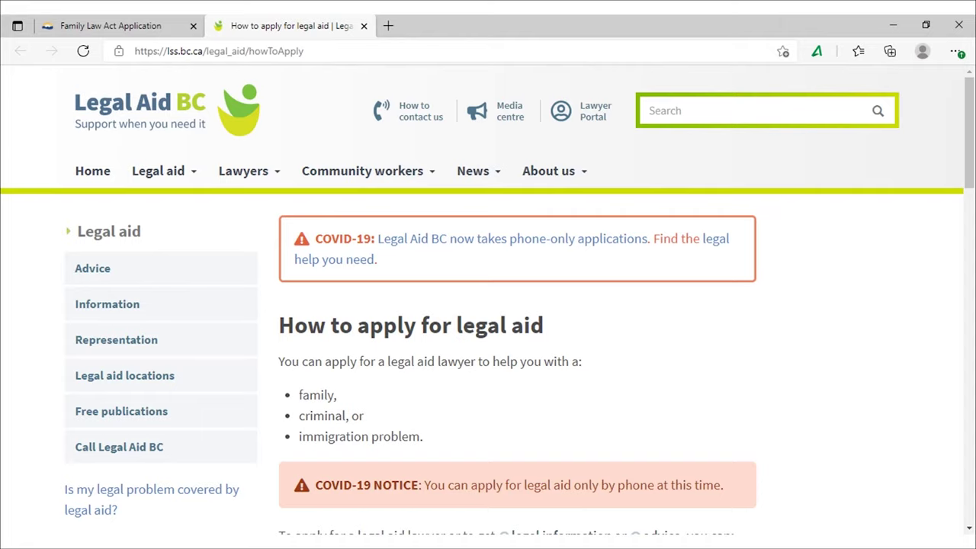
pyautogui.hotkey('ctrl', 'w')
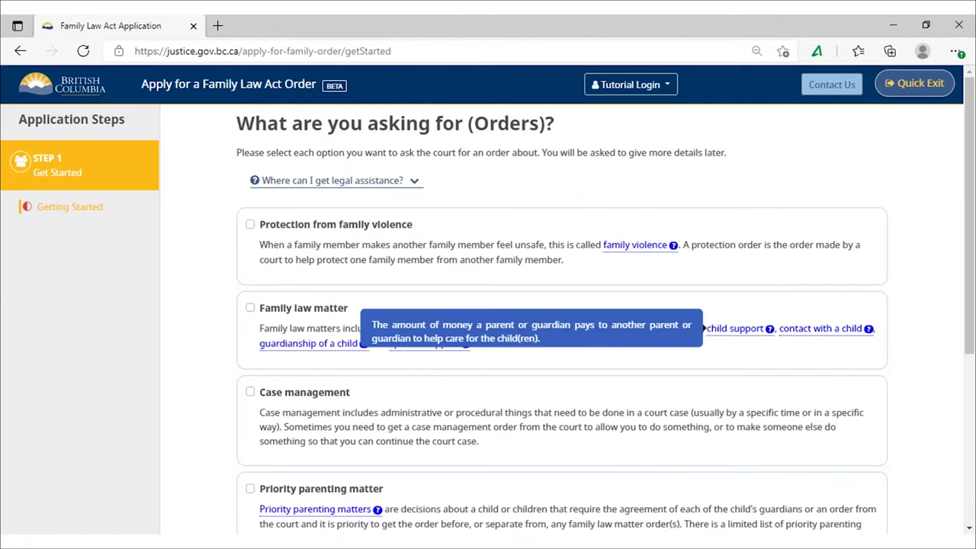